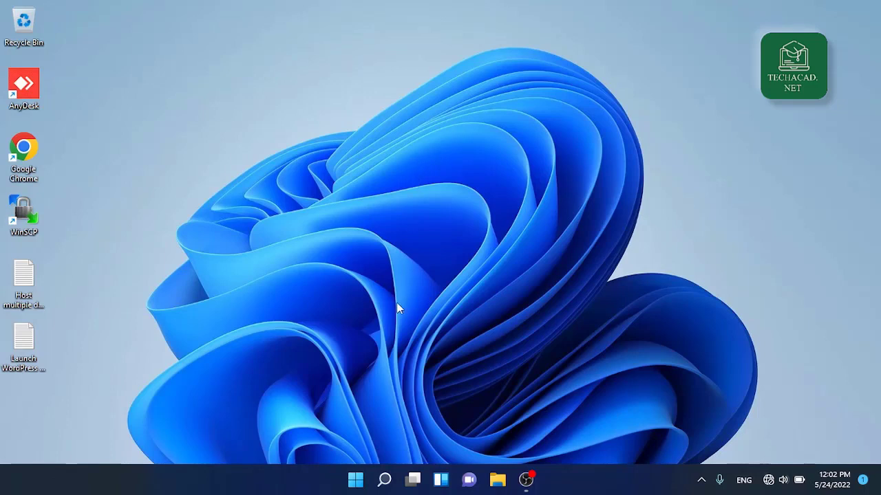
- Launch Device Manager from the Start button's right-click menu and approve the admin prompt
{"action": "right_click", "coordinate": [355, 481]}
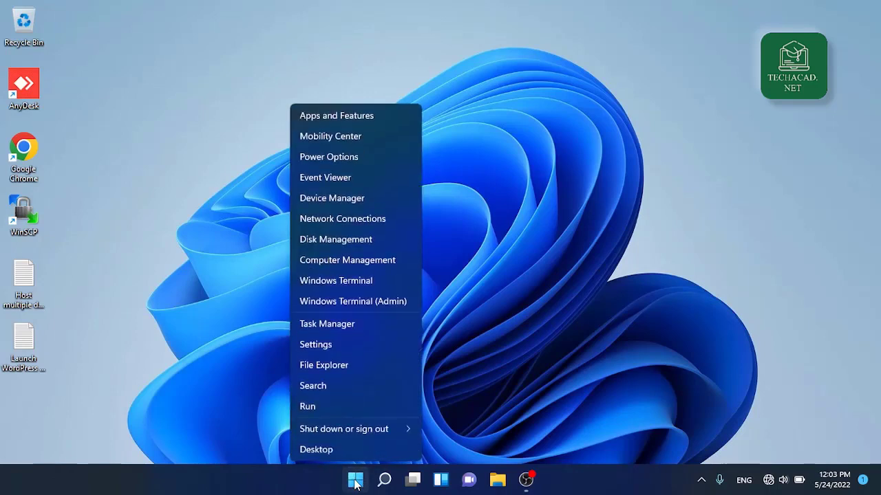
{"action": "left_click", "coordinate": [364, 200]}
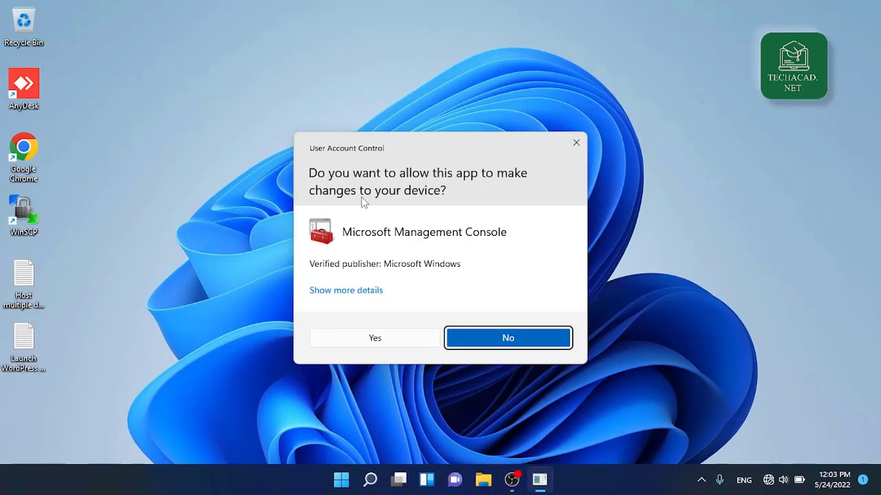
{"action": "left_click", "coordinate": [371, 337]}
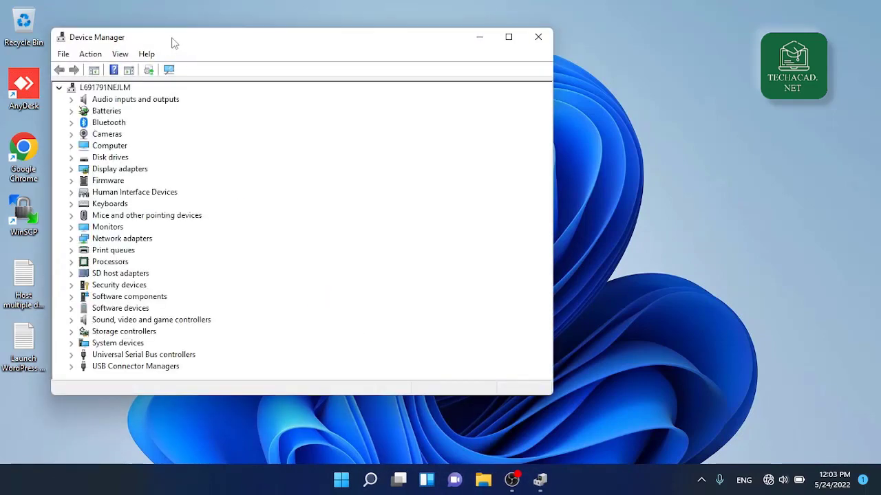
- Centre the window, expand Network adapters and select the Qualcomm QCA9377 wireless adapter
{"action": "left_click_drag", "start_coordinate": [173, 39], "coordinate": [290, 38]}
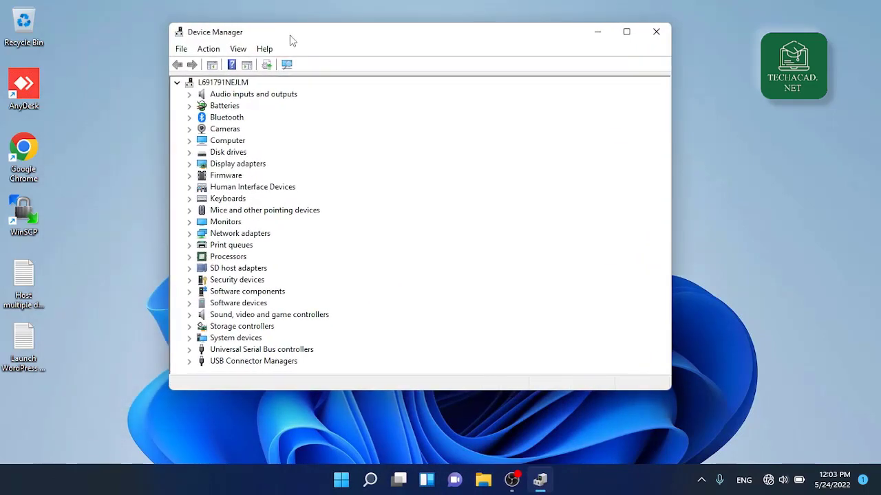
{"action": "left_click", "coordinate": [219, 237]}
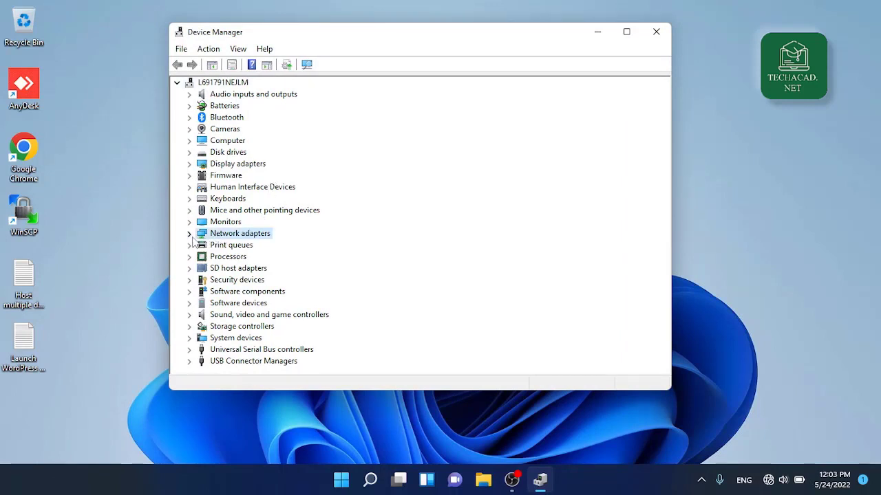
{"action": "left_click", "coordinate": [190, 236]}
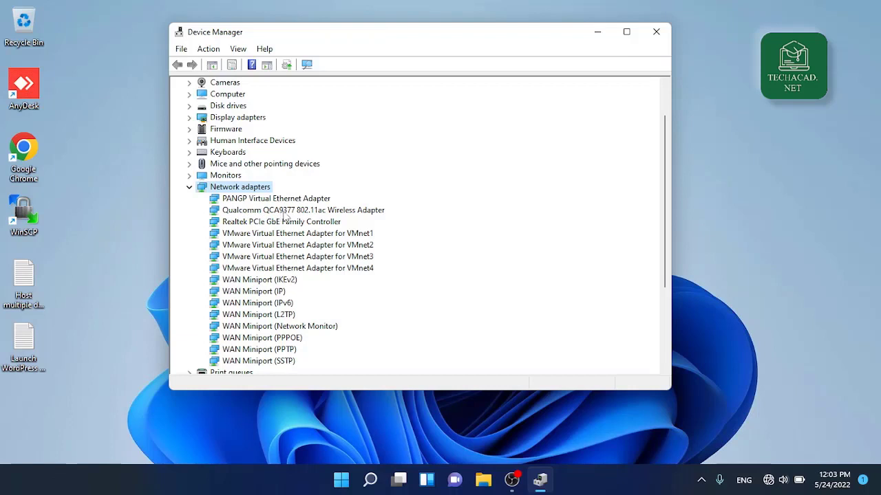
{"action": "left_click", "coordinate": [288, 214]}
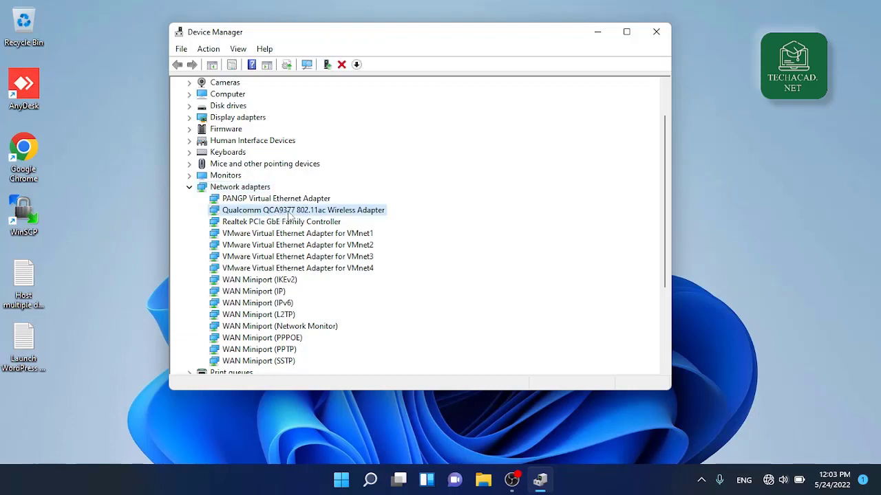
- In the Qualcomm QCA9377 Power Management properties, uncheck 'Allow the computer to turn off this device to save power'
{"action": "right_click", "coordinate": [288, 213]}
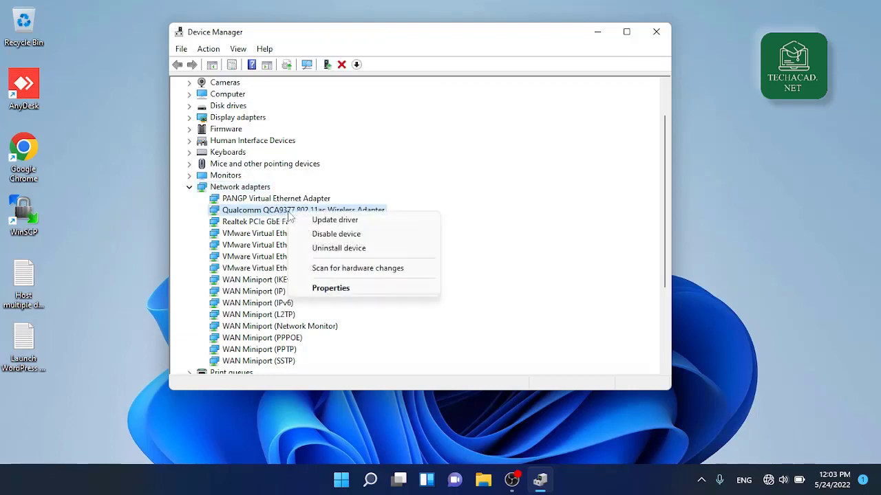
{"action": "left_click", "coordinate": [339, 288]}
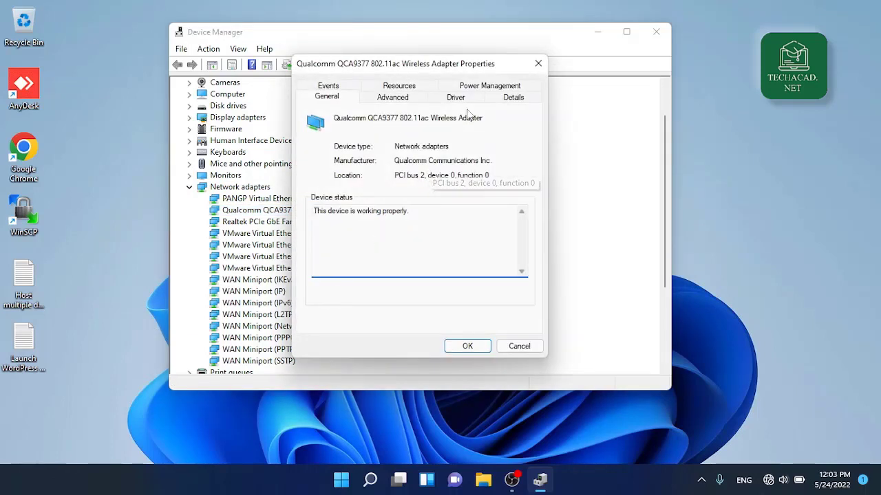
{"action": "left_click", "coordinate": [484, 90]}
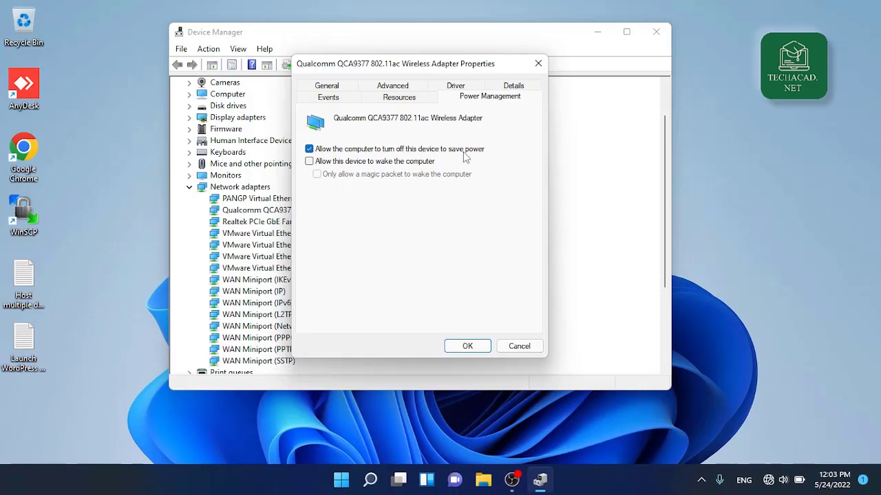
{"action": "left_click", "coordinate": [309, 149]}
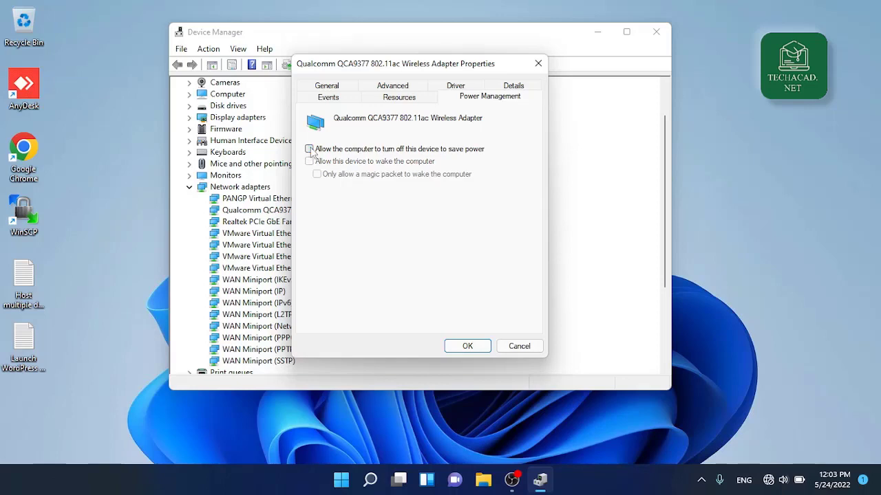
{"action": "left_click", "coordinate": [467, 346]}
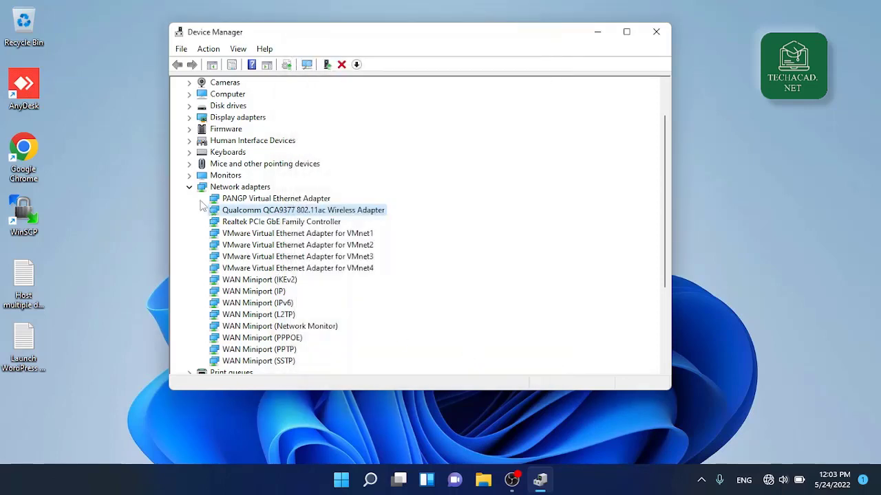
- Under Universal Serial Bus controllers, turn off power saving for USB Root Hub (USB 3.0), then close Device Manager
{"action": "left_click", "coordinate": [189, 188]}
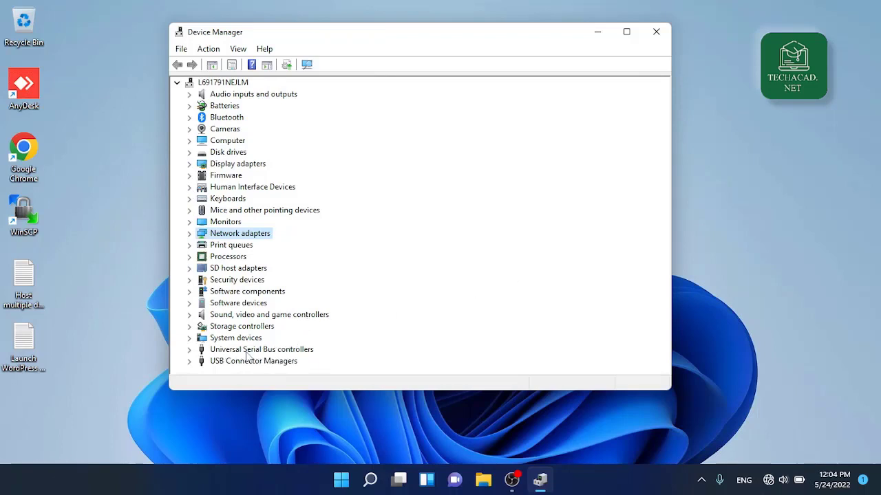
{"action": "left_click", "coordinate": [190, 350]}
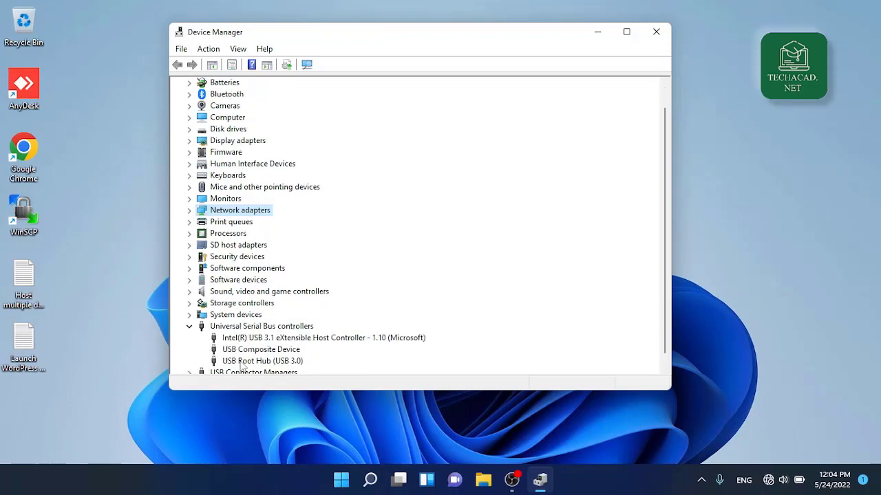
{"action": "left_click", "coordinate": [245, 362]}
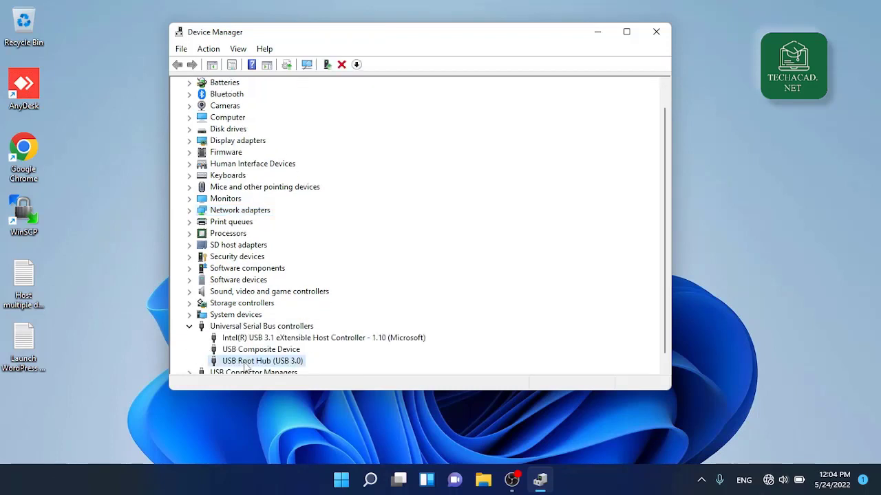
{"action": "right_click", "coordinate": [245, 365]}
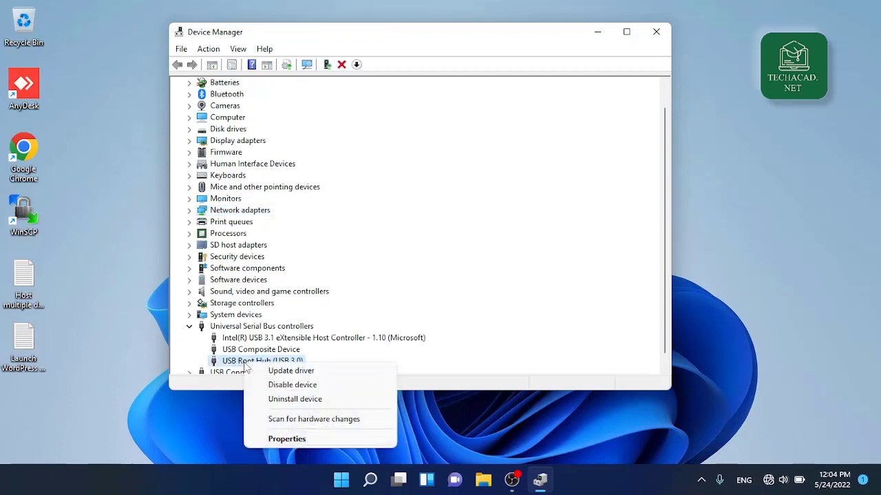
{"action": "left_click", "coordinate": [300, 442]}
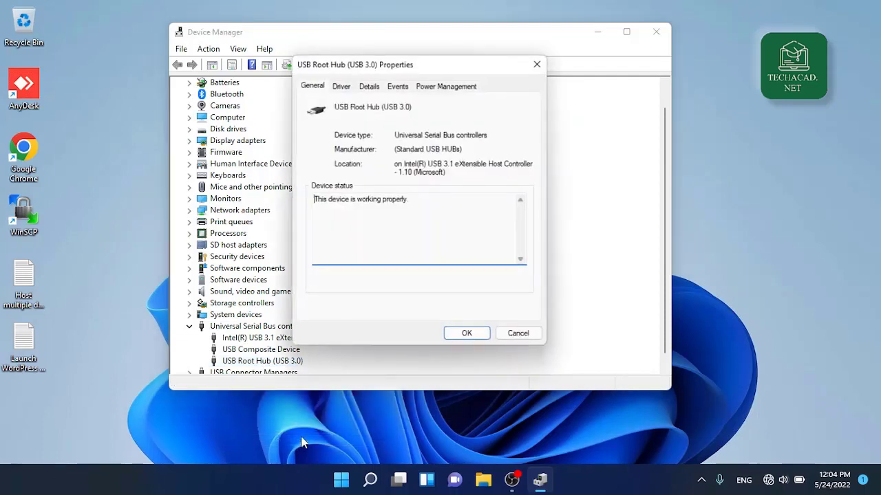
{"action": "left_click", "coordinate": [445, 88]}
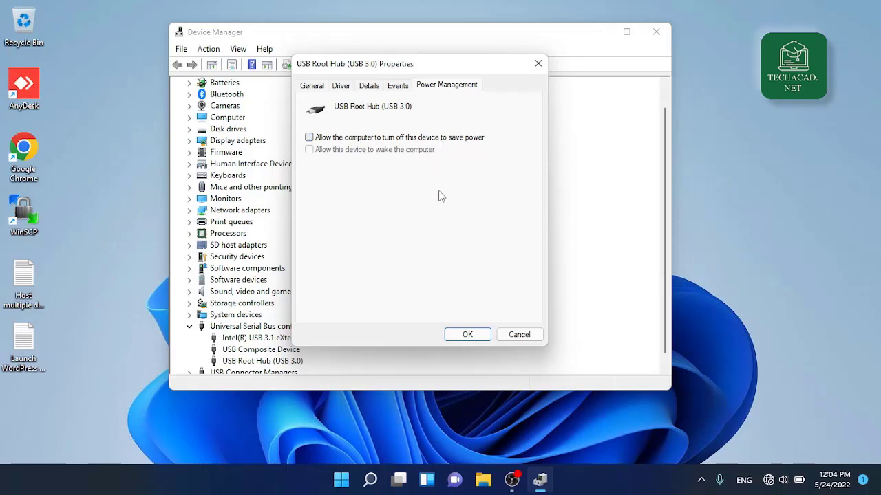
{"action": "left_click", "coordinate": [467, 334]}
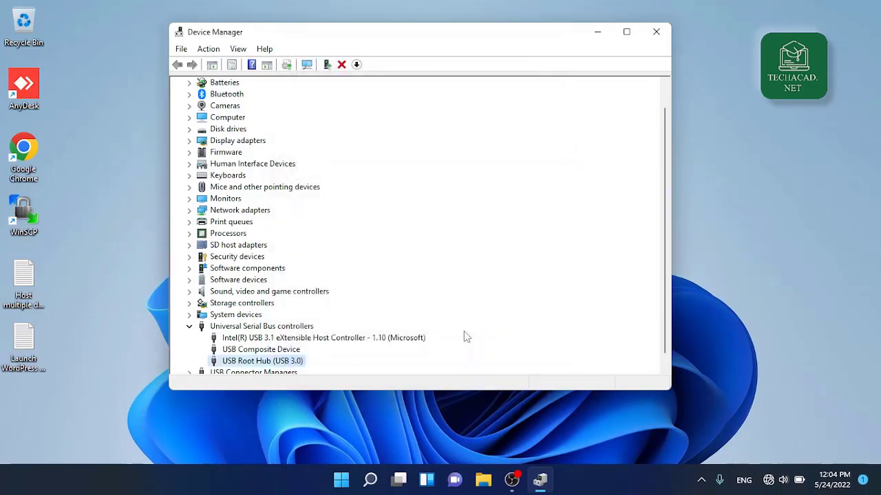
{"action": "left_click", "coordinate": [658, 33]}
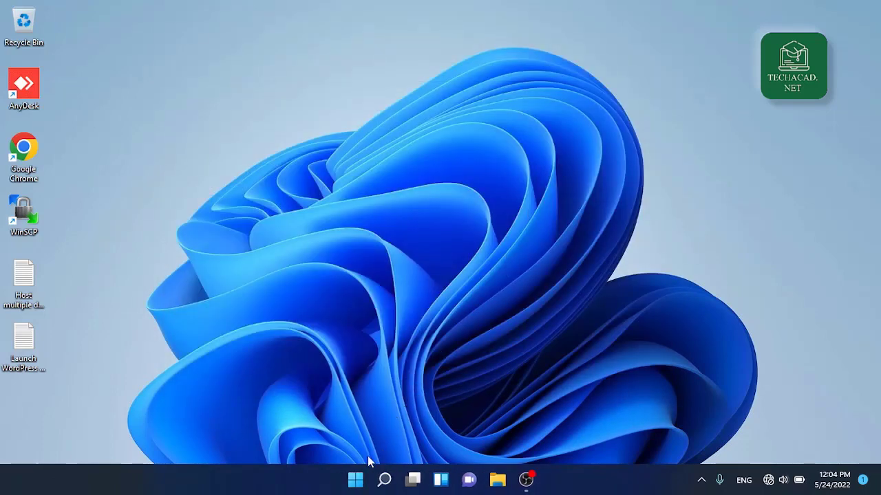
- Search Start for 'power' and open the 'Edit power plan' result for the Balanced plan
{"action": "left_click", "coordinate": [355, 480]}
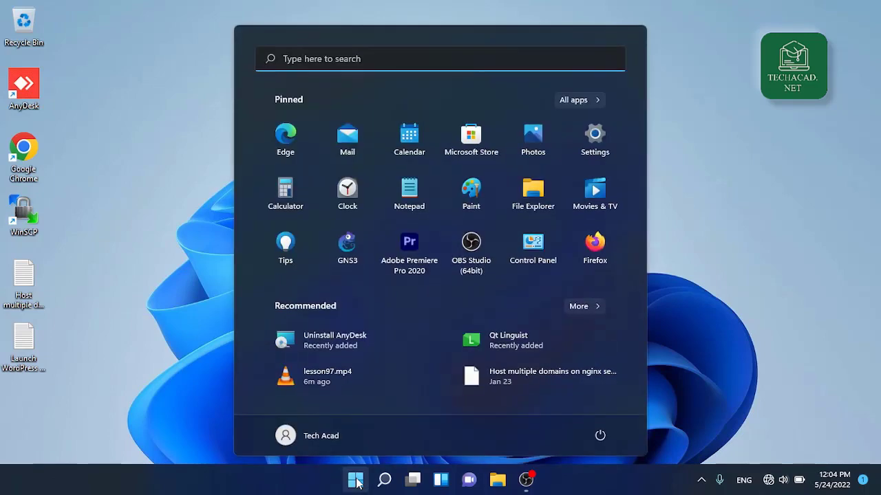
{"action": "type", "text": "power"}
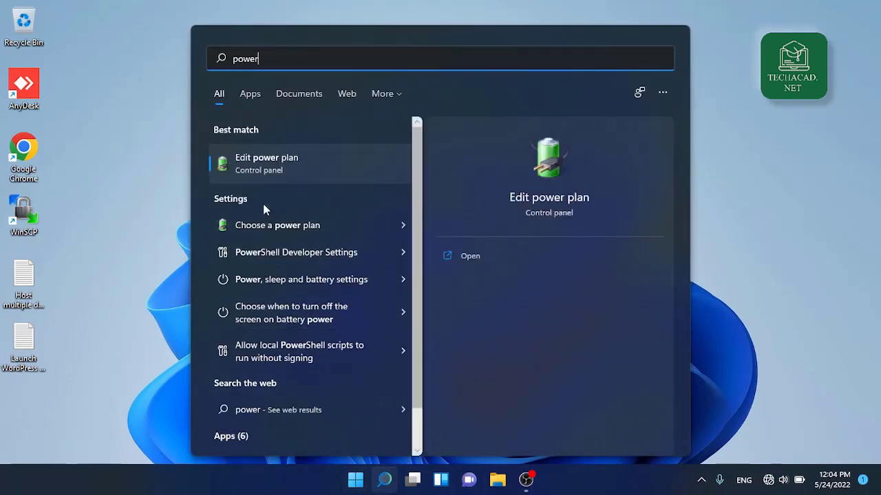
{"action": "left_click", "coordinate": [281, 165]}
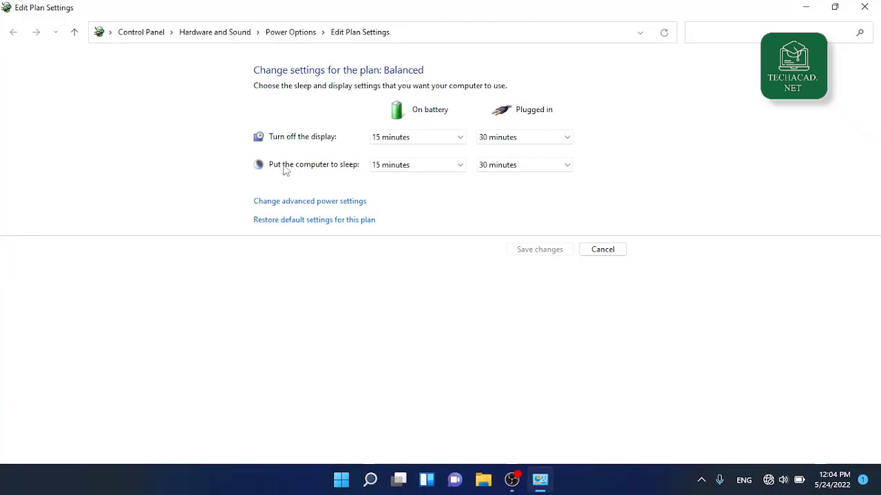
- In advanced power settings, set USB selective suspend to Disabled for On battery and Plugged in, then apply
{"action": "left_click", "coordinate": [348, 202]}
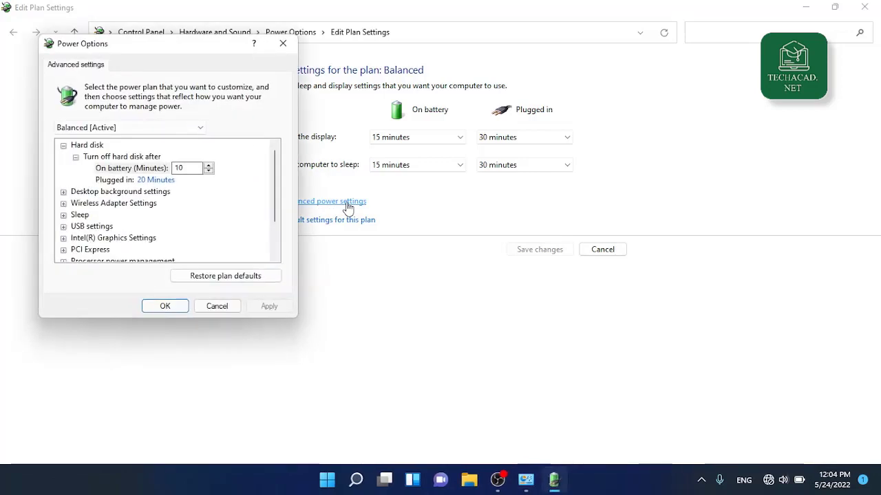
{"action": "left_click", "coordinate": [89, 228]}
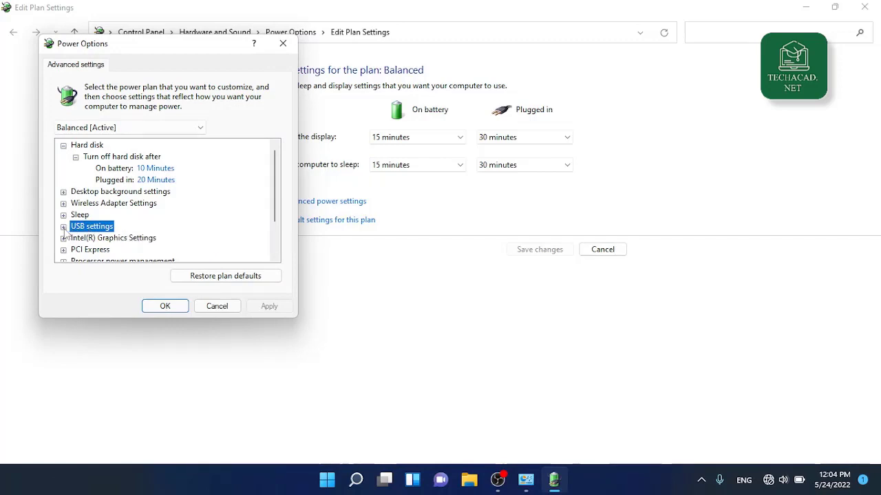
{"action": "left_click", "coordinate": [63, 227]}
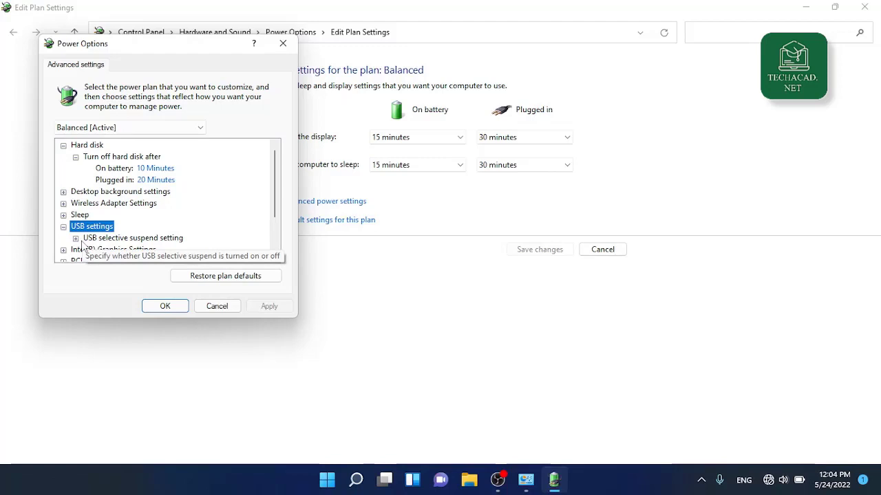
{"action": "left_click", "coordinate": [76, 238]}
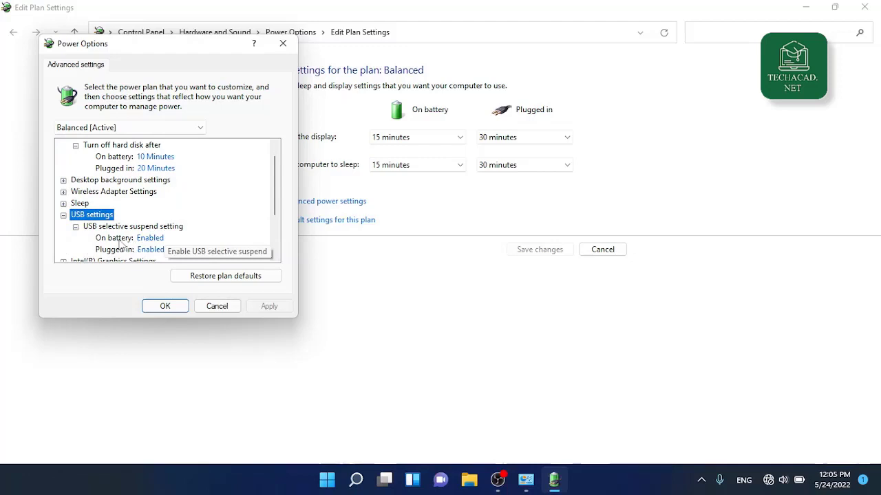
{"action": "left_click", "coordinate": [153, 240]}
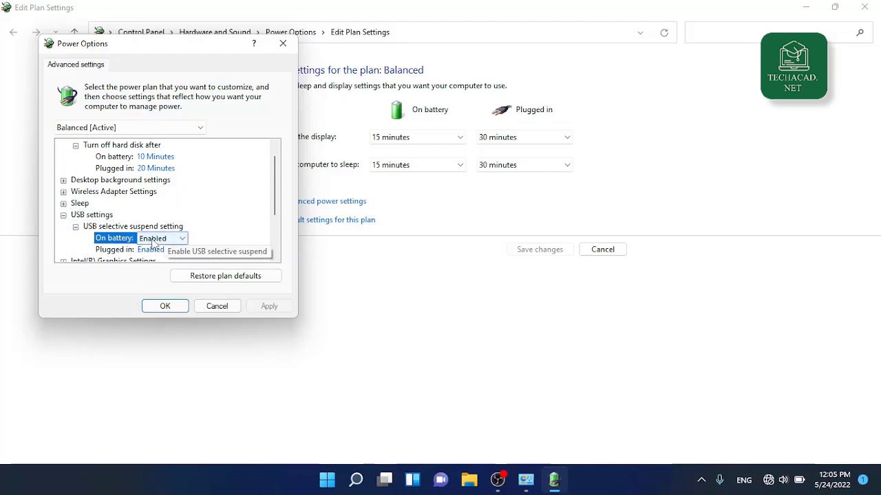
{"action": "left_click", "coordinate": [176, 240]}
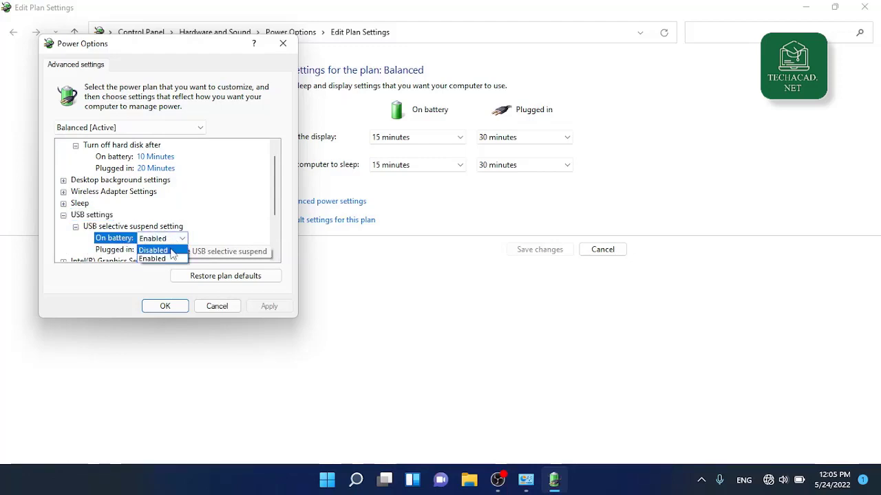
{"action": "left_click", "coordinate": [169, 251]}
{"action": "left_click", "coordinate": [157, 251]}
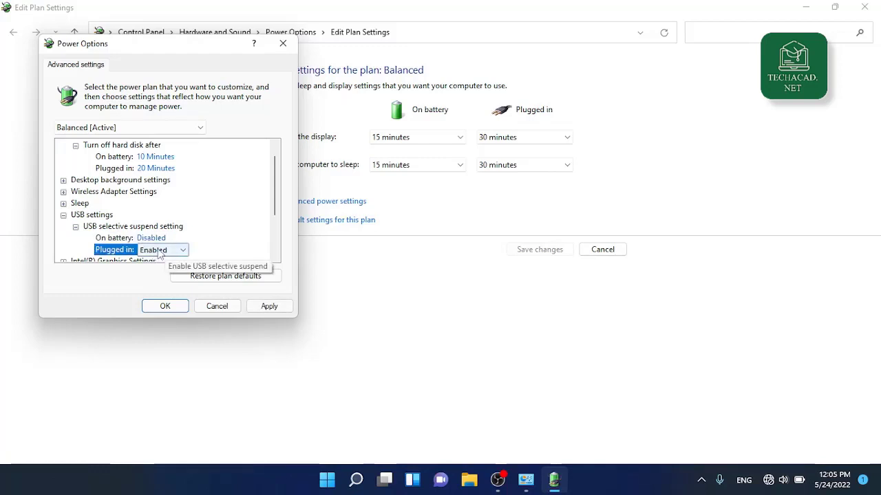
{"action": "left_click", "coordinate": [177, 251]}
{"action": "left_click", "coordinate": [173, 262]}
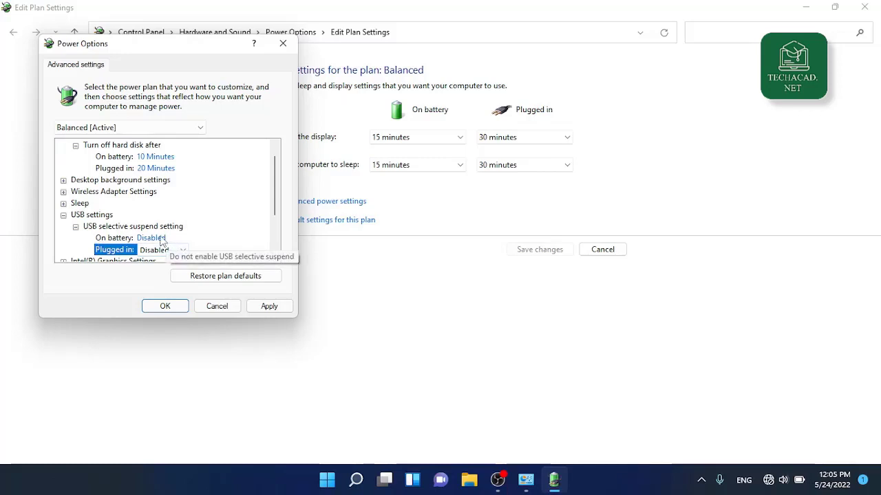
{"action": "left_click", "coordinate": [269, 306]}
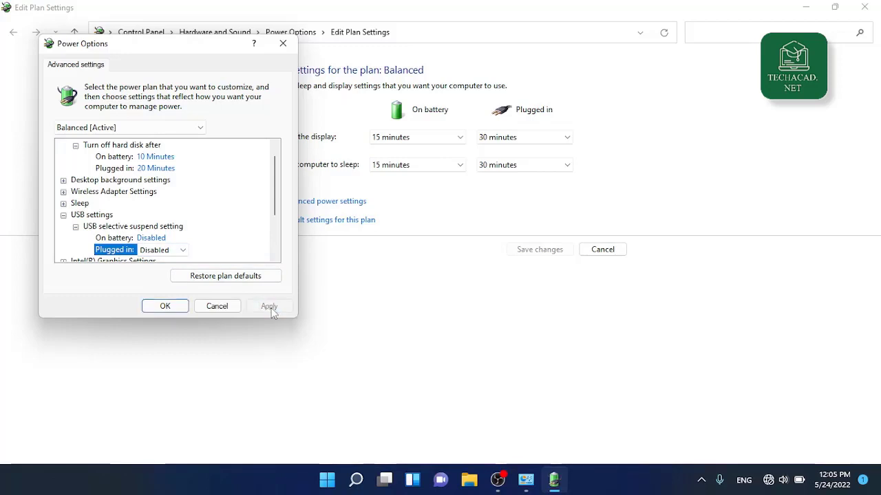
{"action": "left_click", "coordinate": [166, 306]}
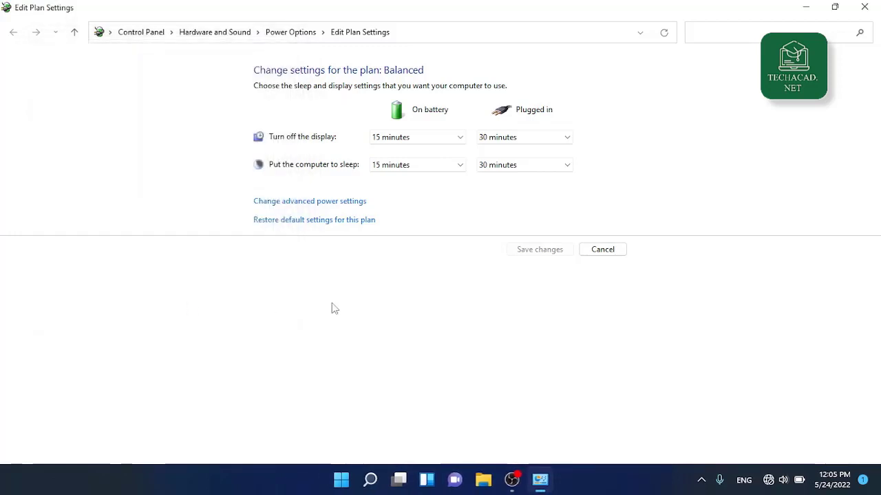